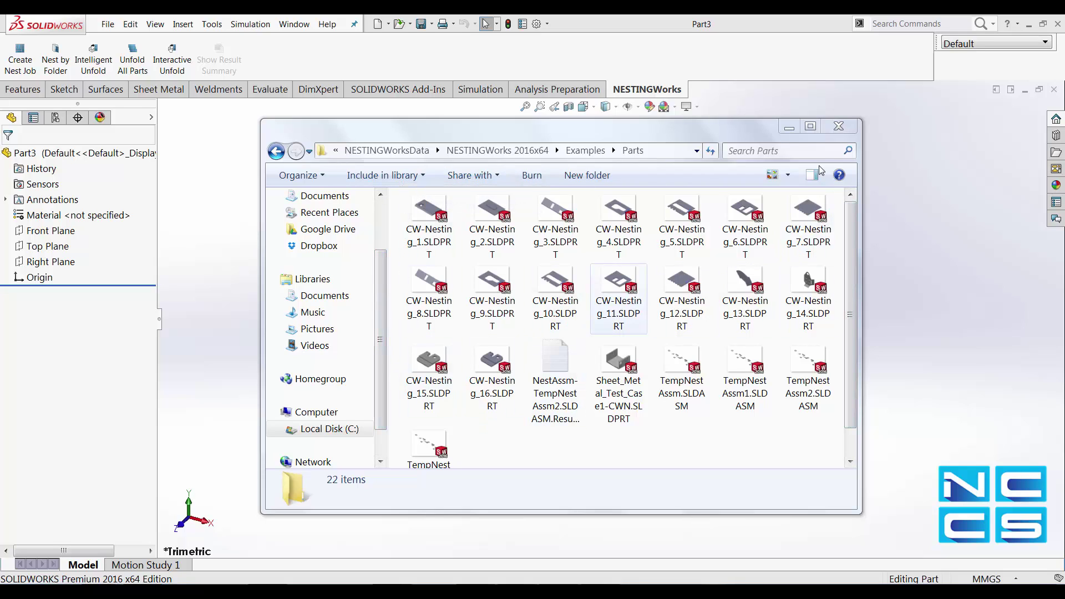
Step: Start a nest by folder using the Parts folder inside the NESTINGWorks 2016x64 Examples folder
{"action": "left_click", "coordinate": [792, 132]}
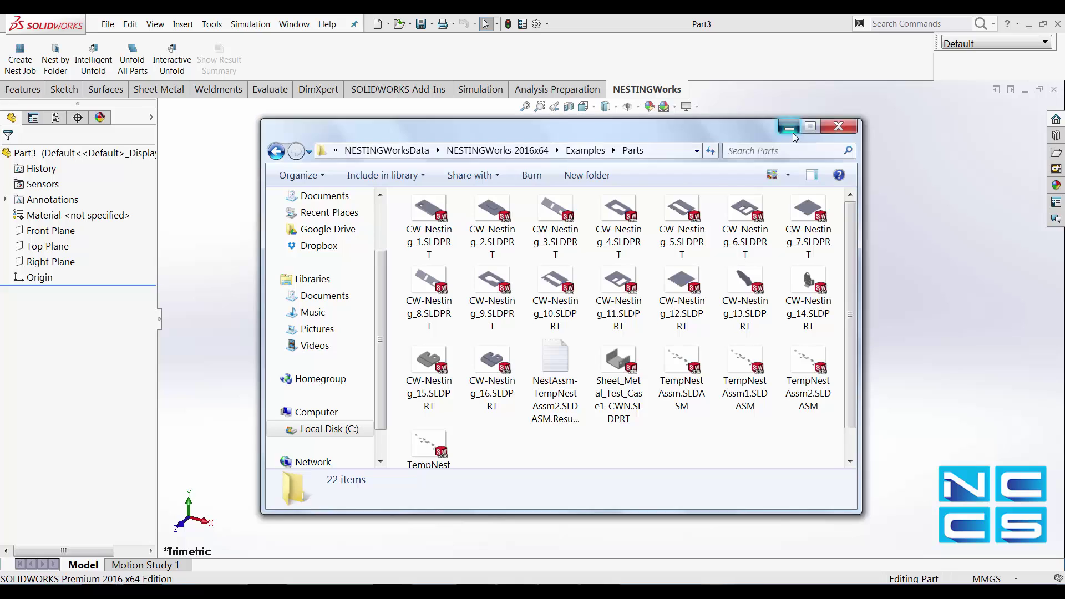
{"action": "left_click", "coordinate": [55, 50]}
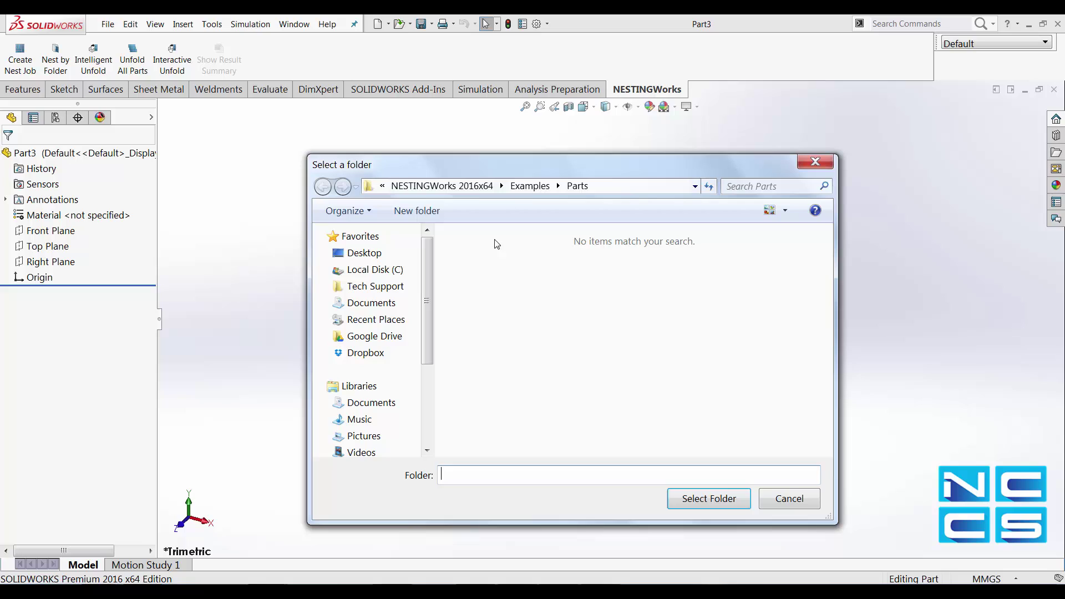
{"action": "left_click", "coordinate": [529, 187]}
{"action": "double_click", "coordinate": [538, 250]}
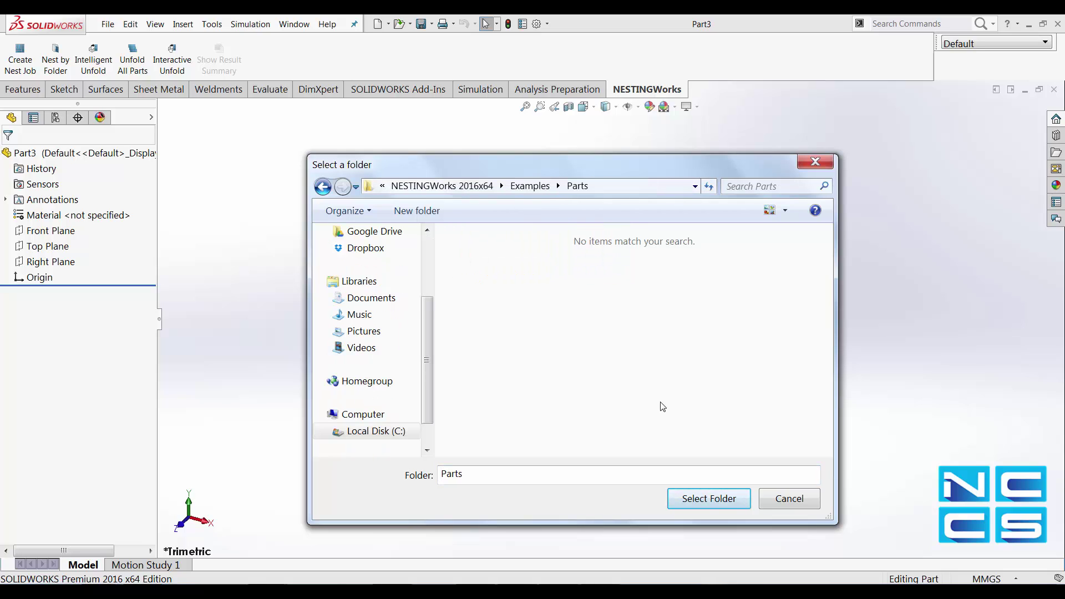
{"action": "left_click", "coordinate": [700, 503]}
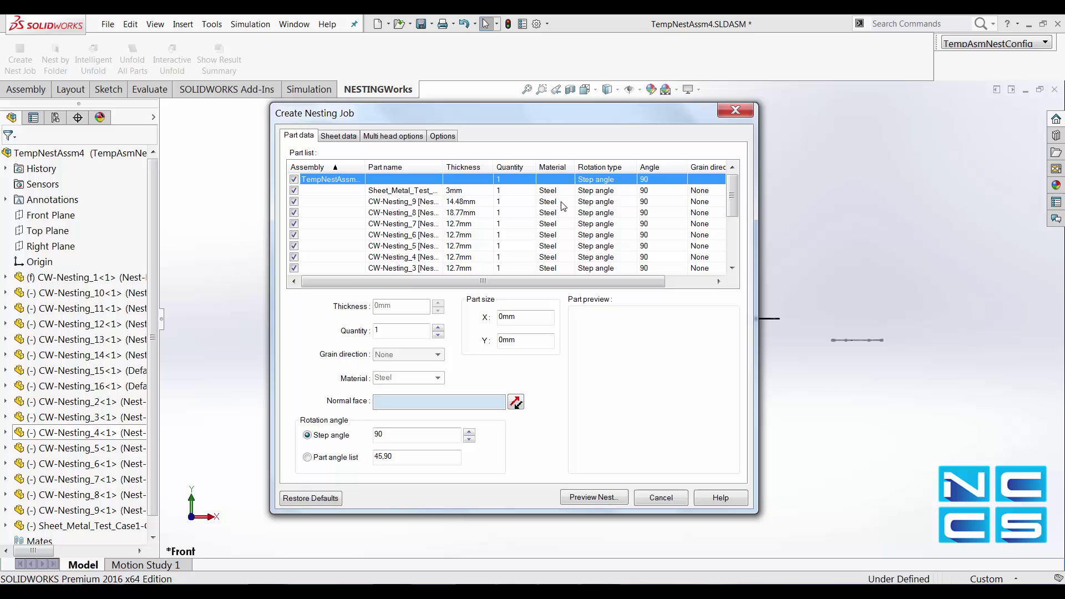
Step: Set the quantity of the 3 mm thick Sheet_Metal_Test part to 2 in the part list
{"action": "left_click", "coordinate": [522, 211]}
{"action": "left_click", "coordinate": [514, 192]}
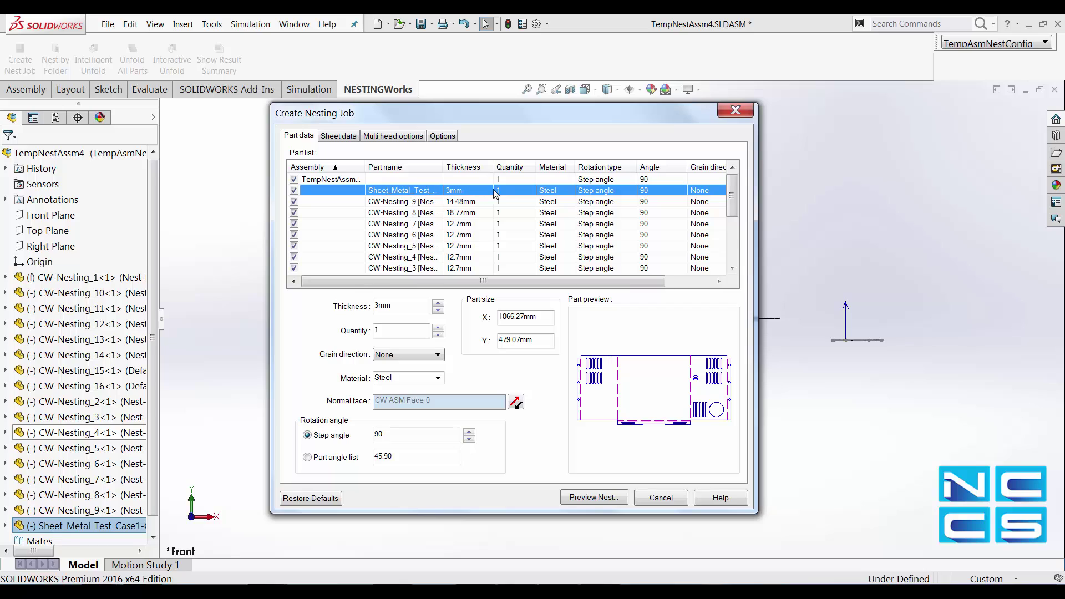
{"action": "left_click", "coordinate": [497, 191]}
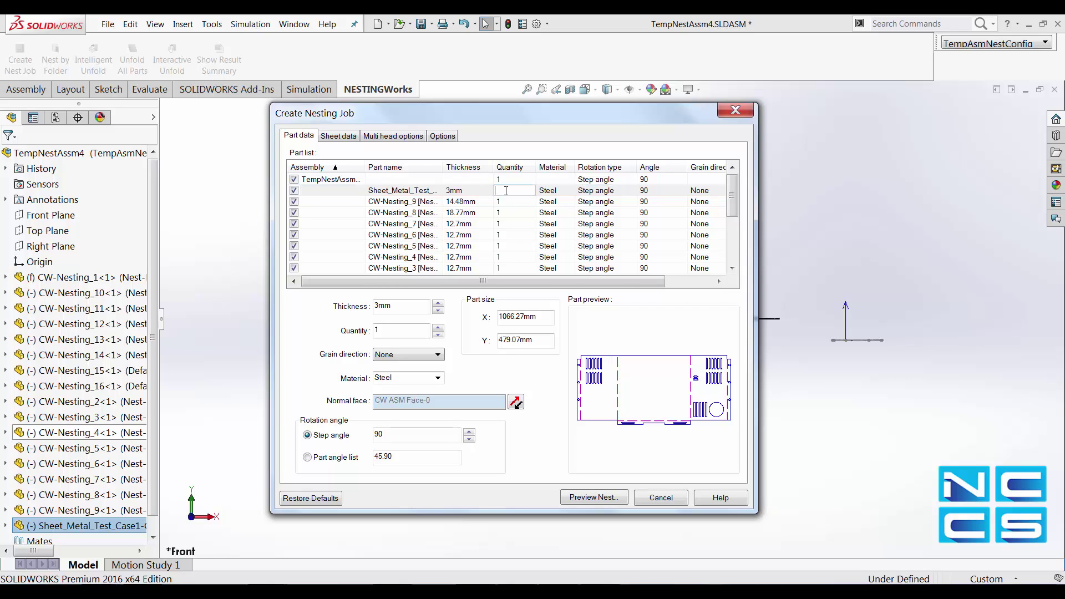
{"action": "type", "text": "2"}
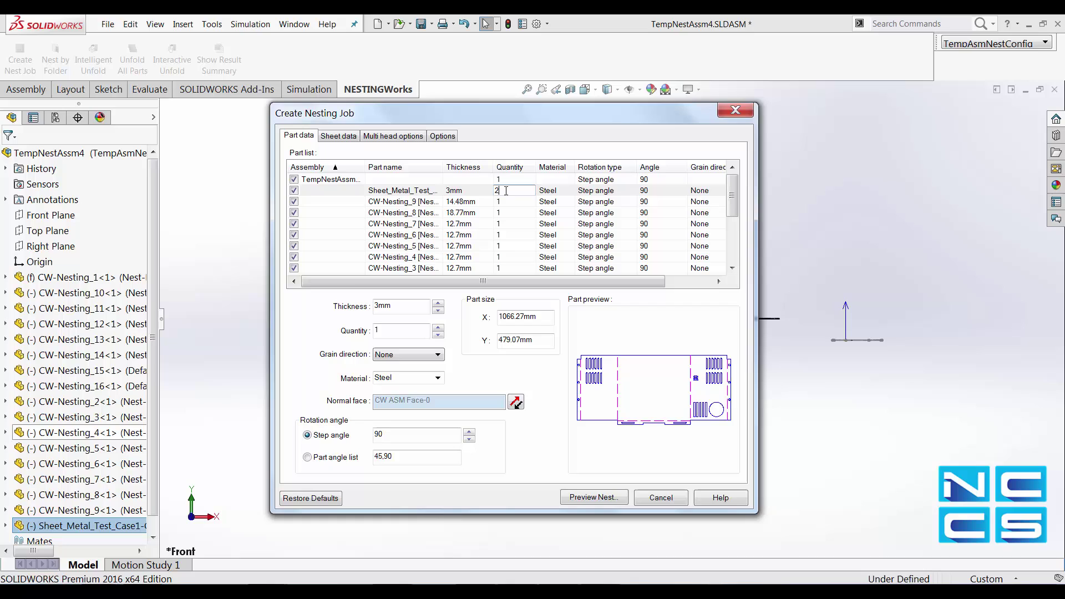
Step: Set CW-Nesting quantities: 2 for parts 2, 10, 12, 15; 3 for 1, 3-7, 11; 4 for 16; 5 for 8, 9, 13; 10 for 14
{"action": "left_click", "coordinate": [517, 203]}
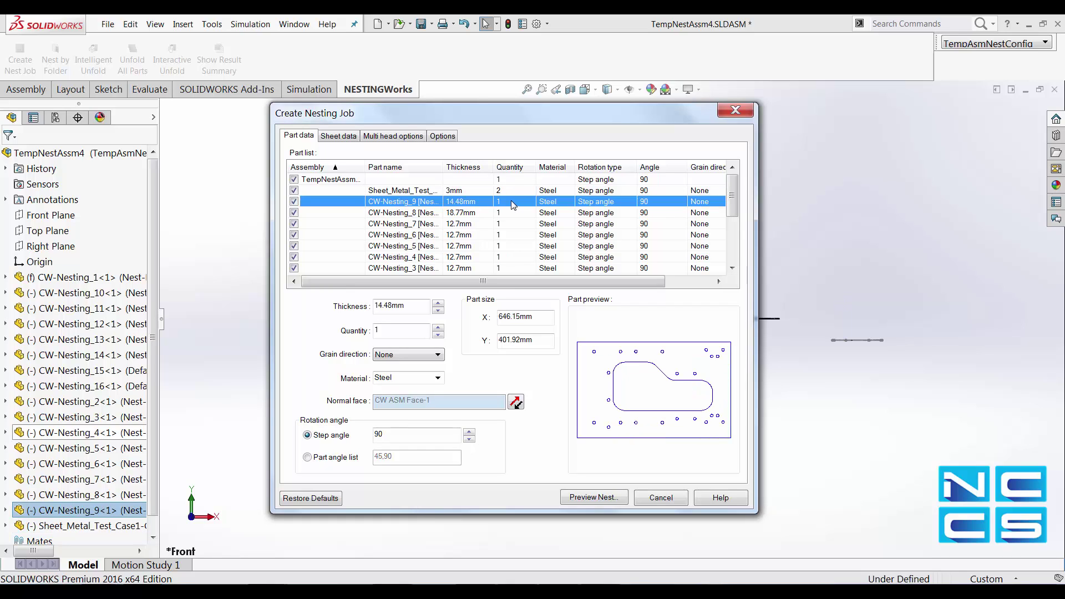
{"action": "left_click", "coordinate": [511, 201]}
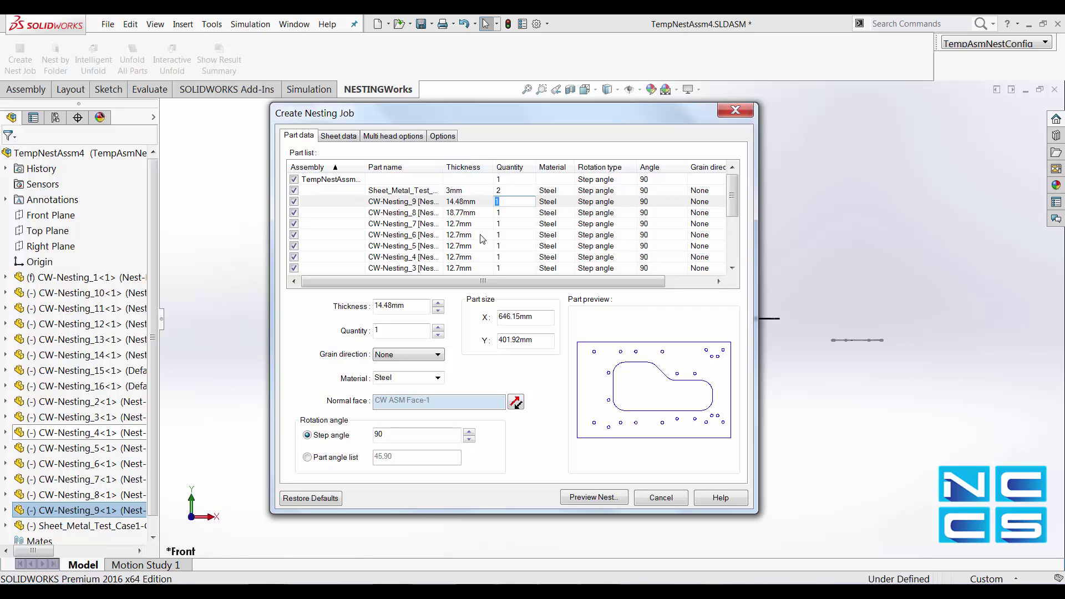
{"action": "left_click", "coordinate": [507, 213]}
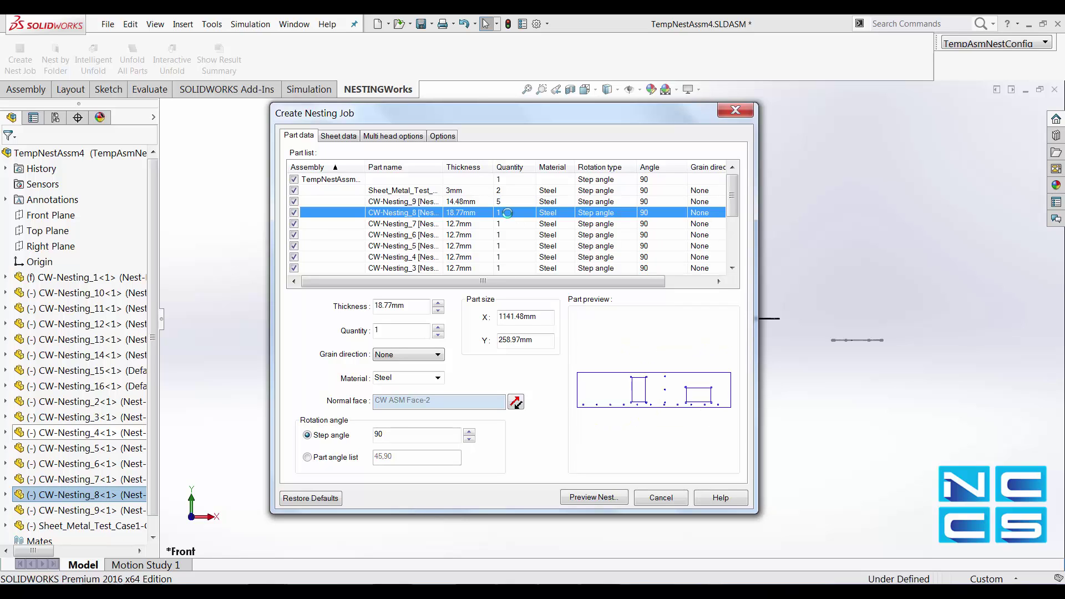
{"action": "left_click", "coordinate": [507, 213]}
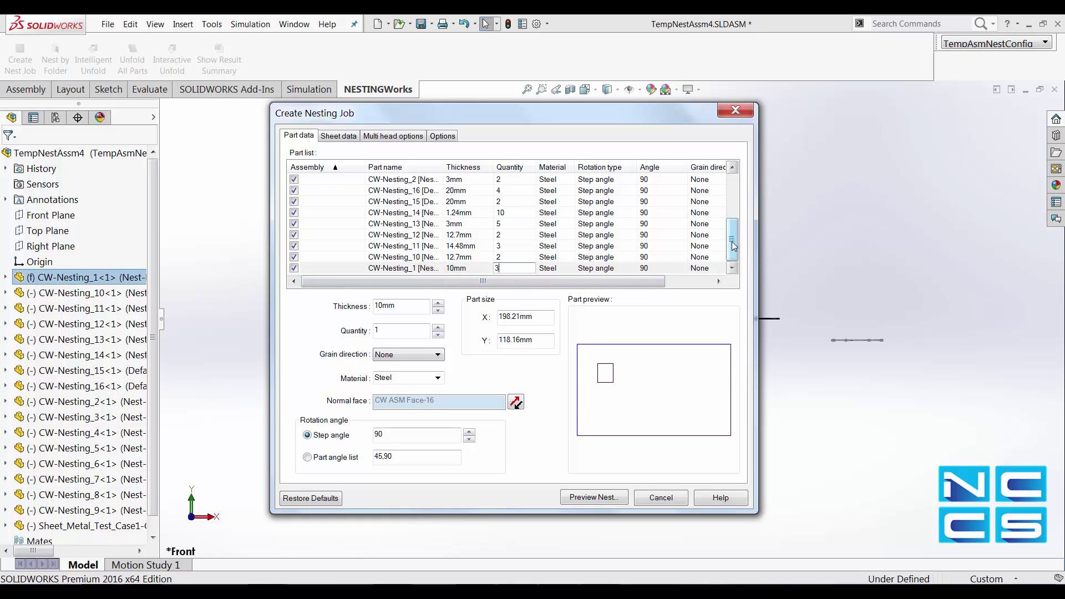
{"action": "key", "text": "Return"}
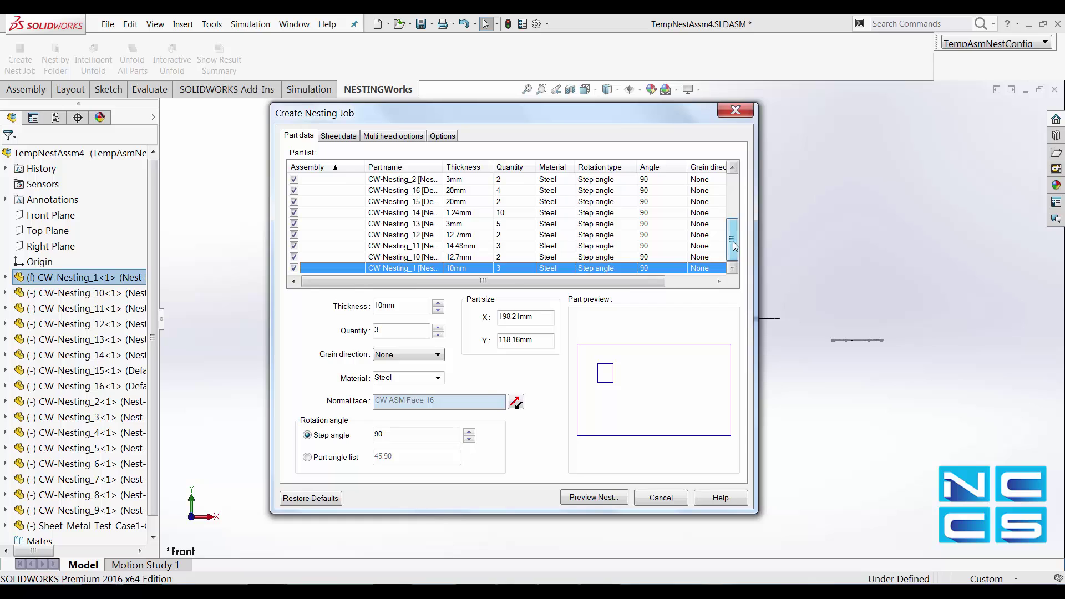
{"action": "left_click_drag", "start_coordinate": [743, 239], "coordinate": [747, 194]}
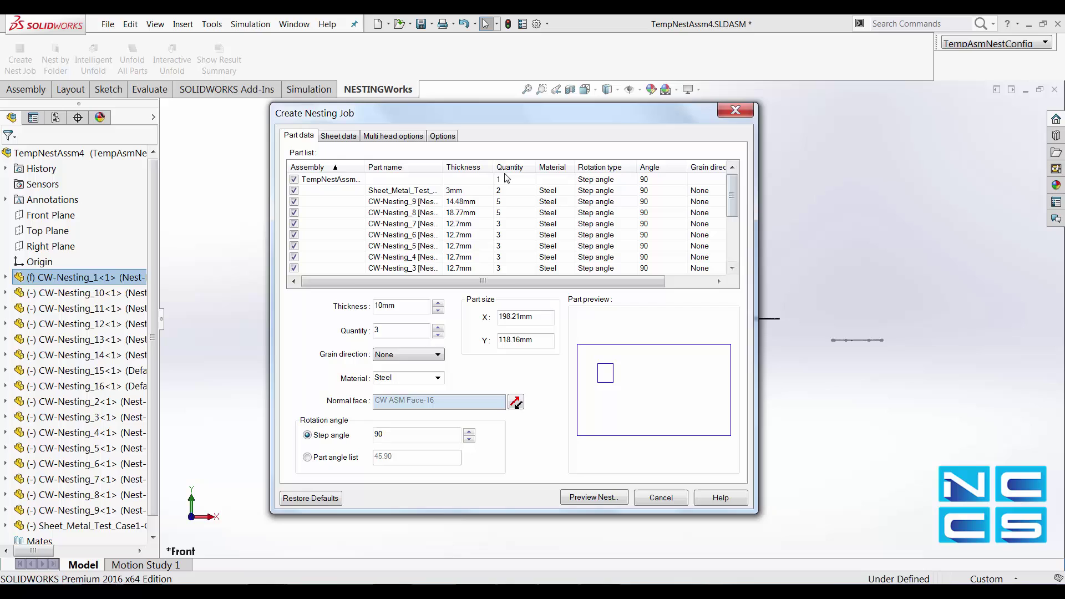
Step: Add a 3 mm steel sheet to the sheet list with quantity 3 and standard size S9(8'X8'), 2400 x 2400 mm
{"action": "left_click", "coordinate": [350, 139]}
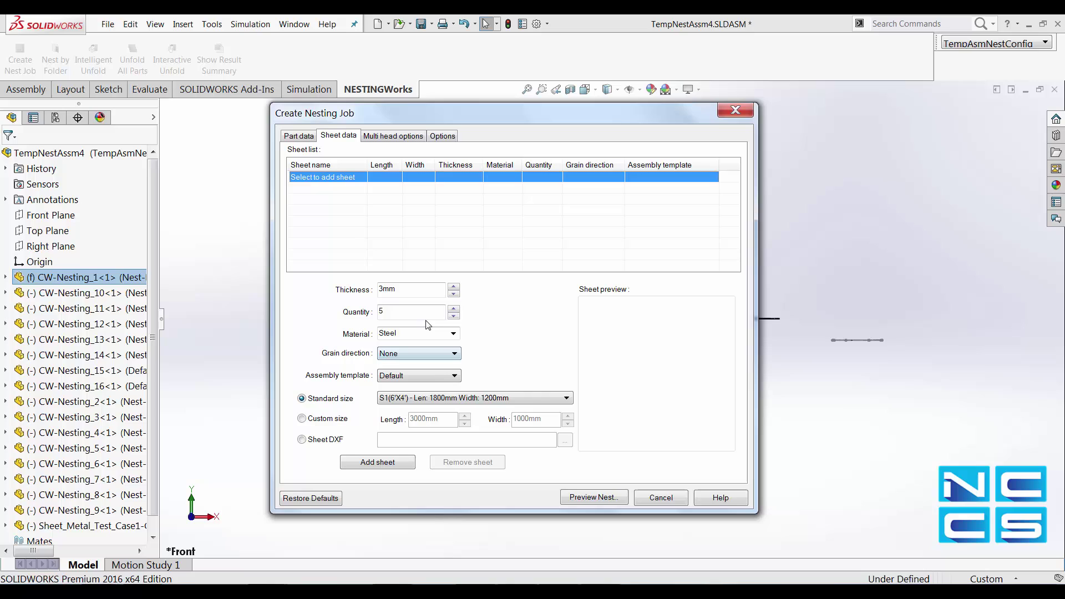
{"action": "left_click_drag", "start_coordinate": [410, 311], "coordinate": [362, 314]}
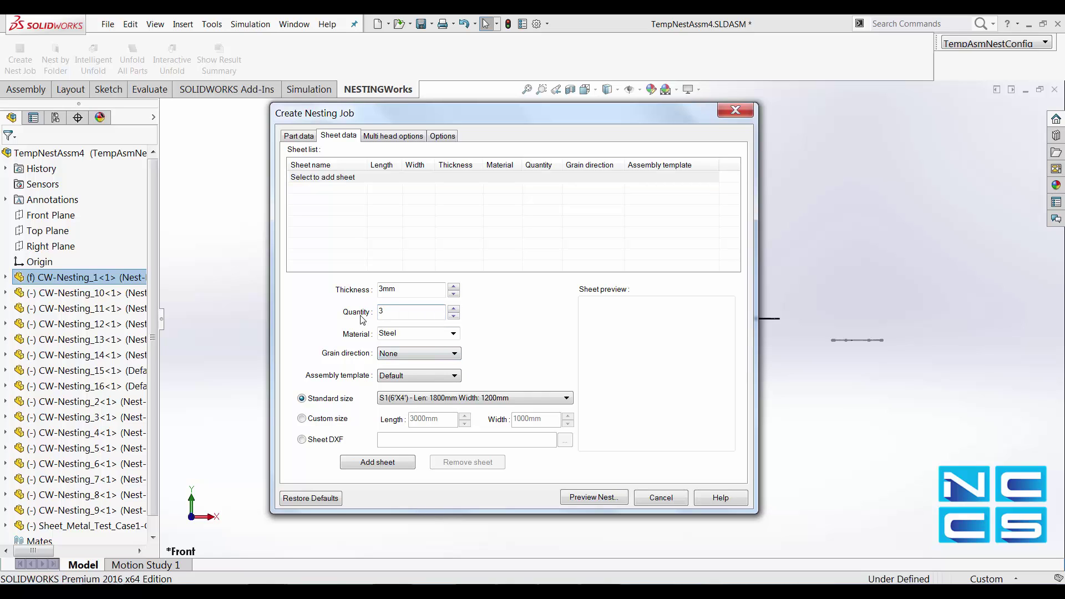
{"action": "left_click", "coordinate": [499, 400]}
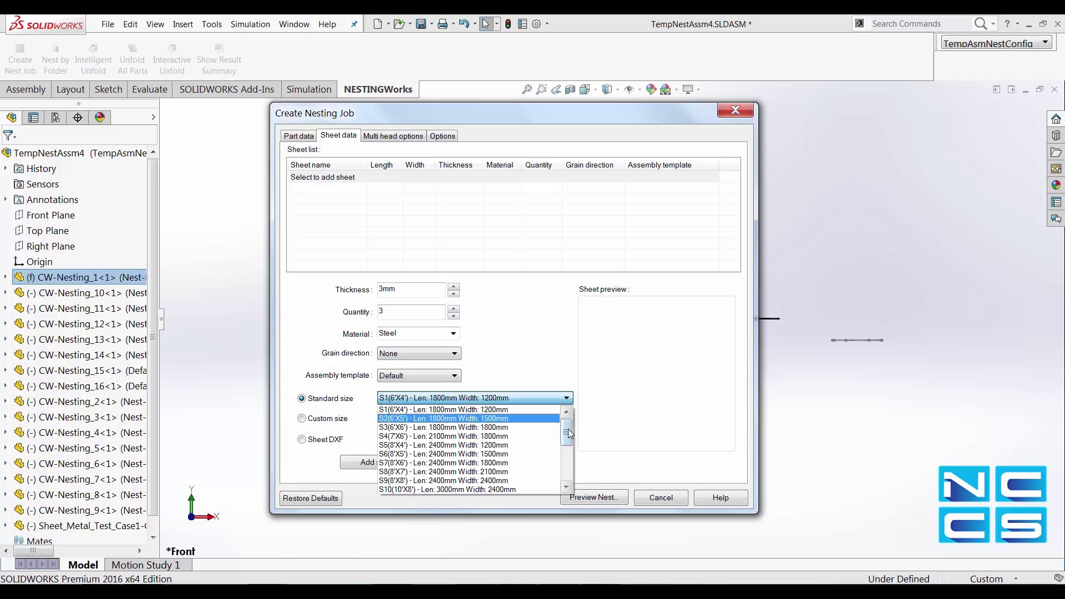
{"action": "left_click_drag", "start_coordinate": [568, 429], "coordinate": [568, 434]}
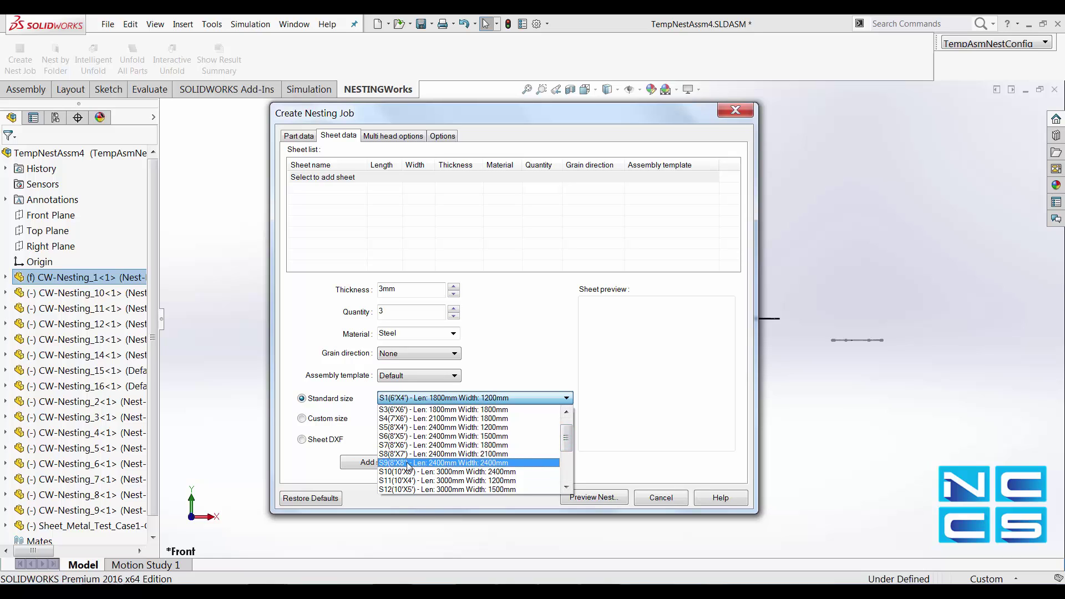
{"action": "left_click", "coordinate": [432, 464]}
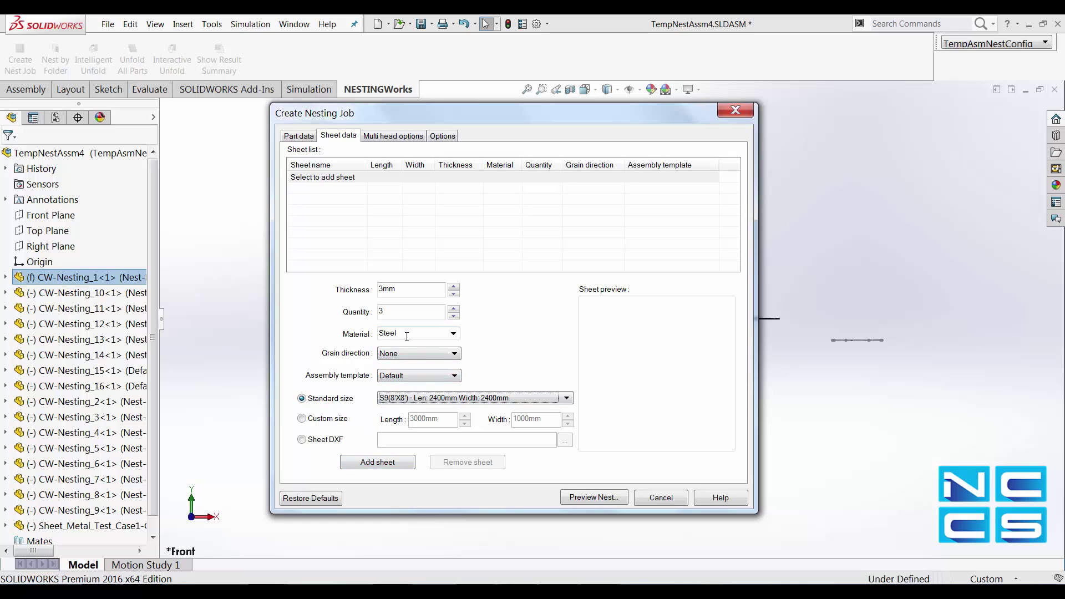
{"action": "left_click", "coordinate": [377, 462]}
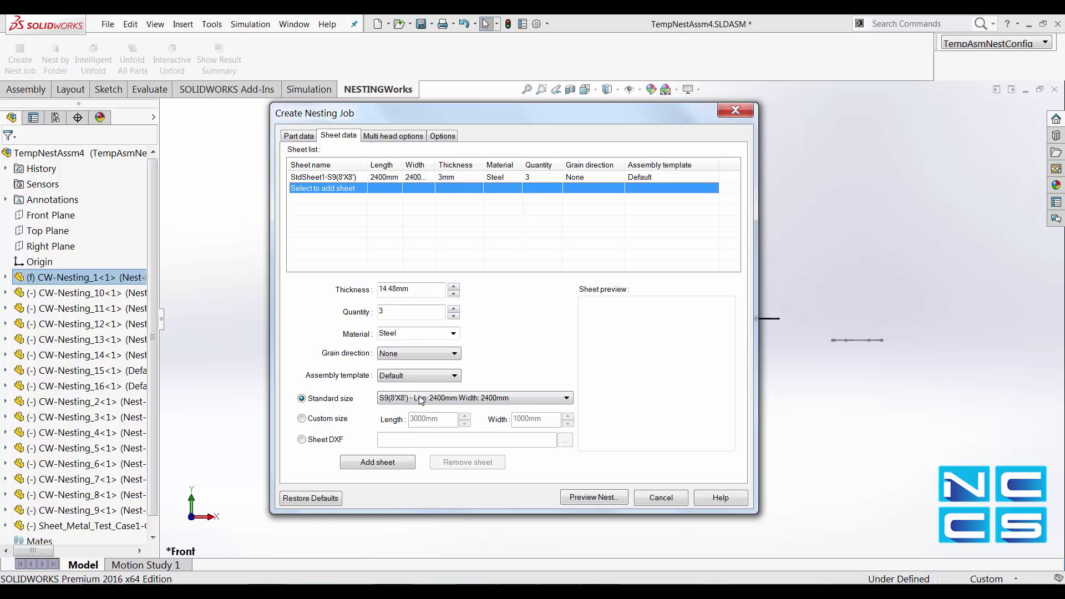
Step: Add S9(8'X8') steel sheets, quantity 2 each, in thicknesses 14.48, 18.77, 12.7, 20, 1.24 and 10 mm
{"action": "double_click", "coordinate": [379, 311]}
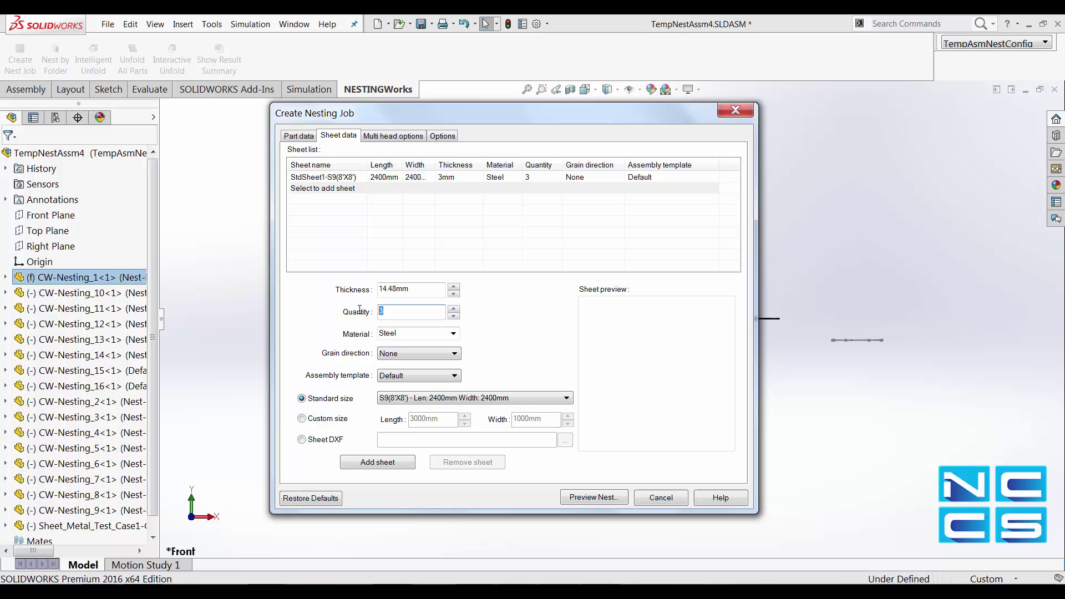
{"action": "left_click", "coordinate": [374, 467]}
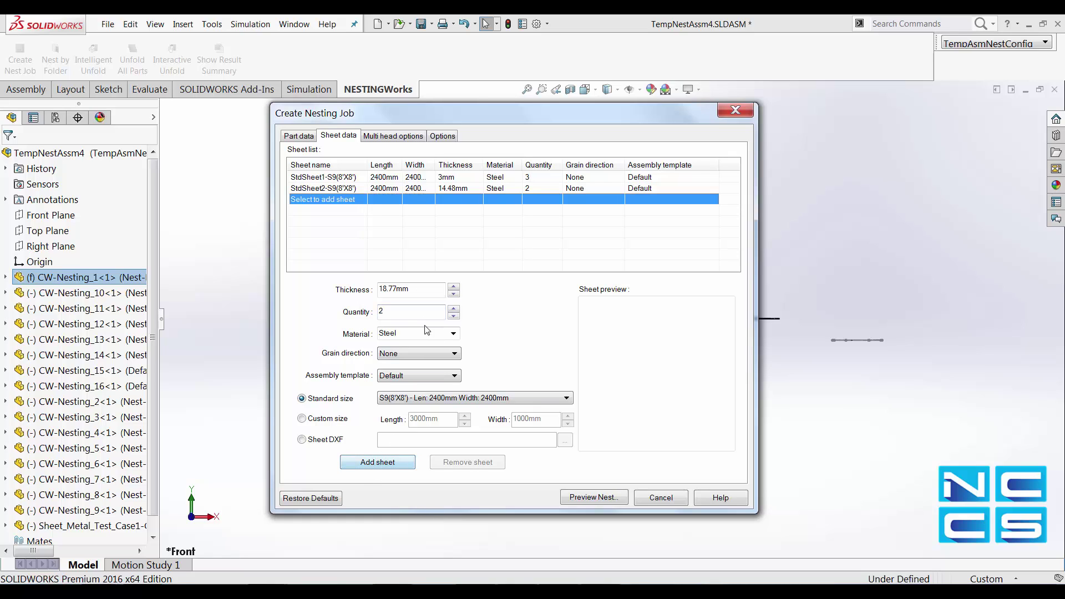
{"action": "left_click", "coordinate": [392, 463]}
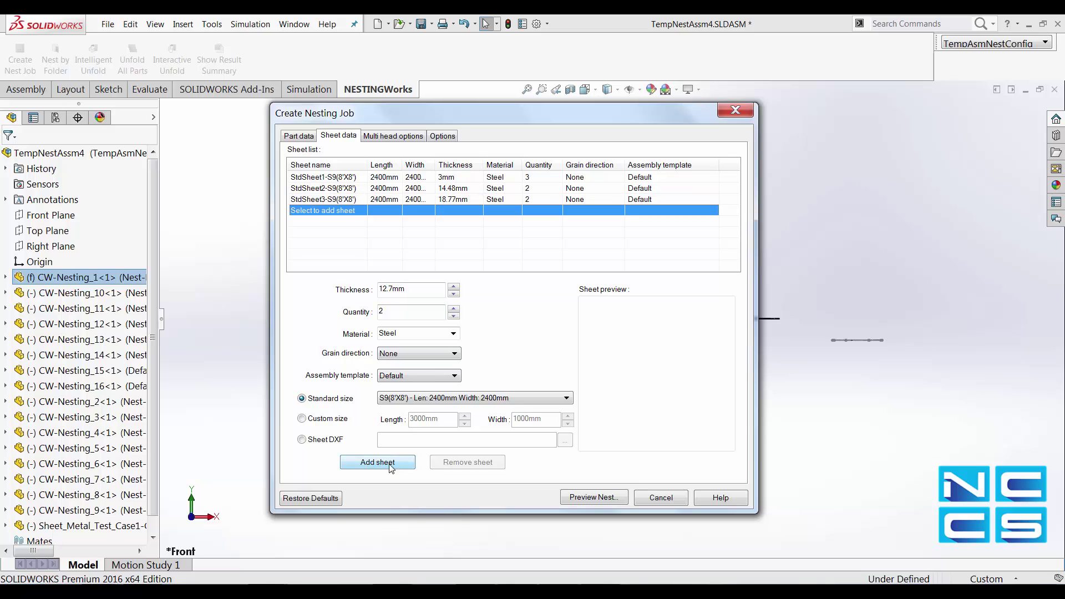
{"action": "left_click", "coordinate": [389, 464]}
{"action": "left_click", "coordinate": [389, 464]}
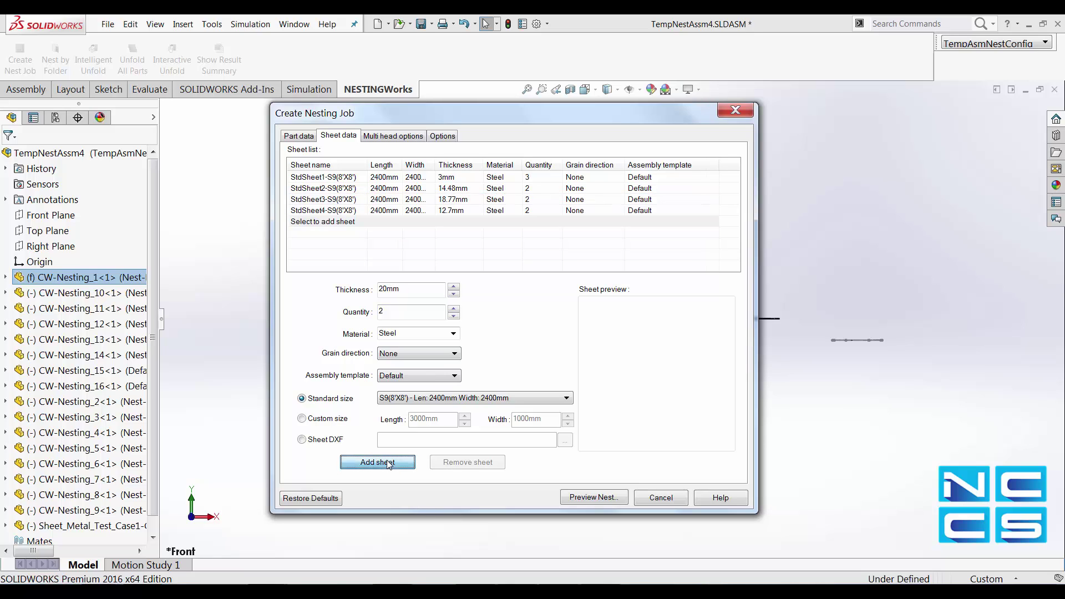
{"action": "left_click", "coordinate": [389, 463]}
{"action": "left_click", "coordinate": [389, 463]}
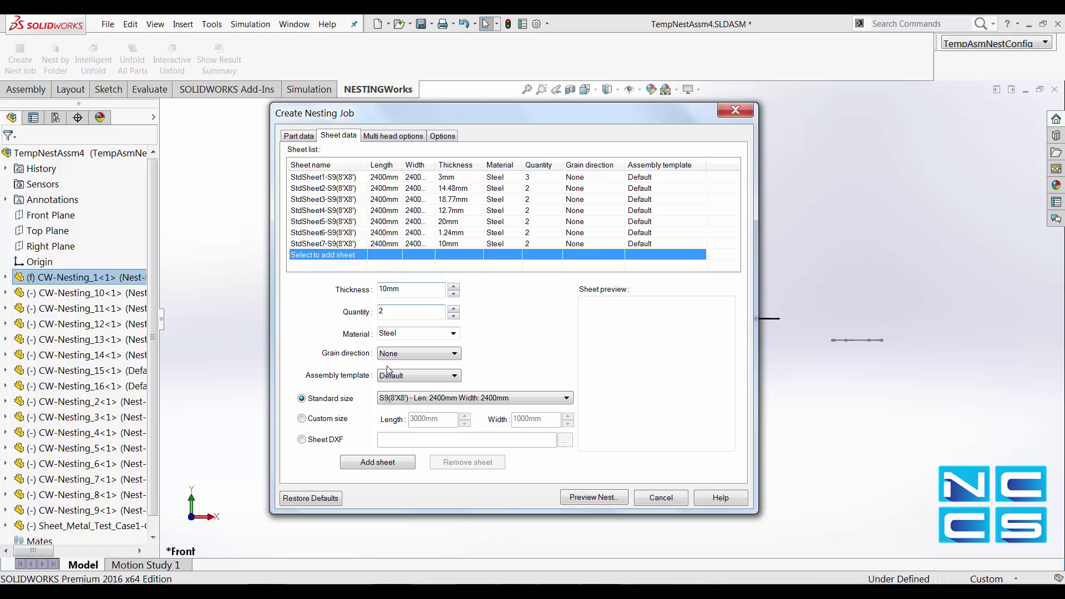
Step: Generate the nest preview and compare the first two sheet layouts
{"action": "left_click", "coordinate": [594, 498]}
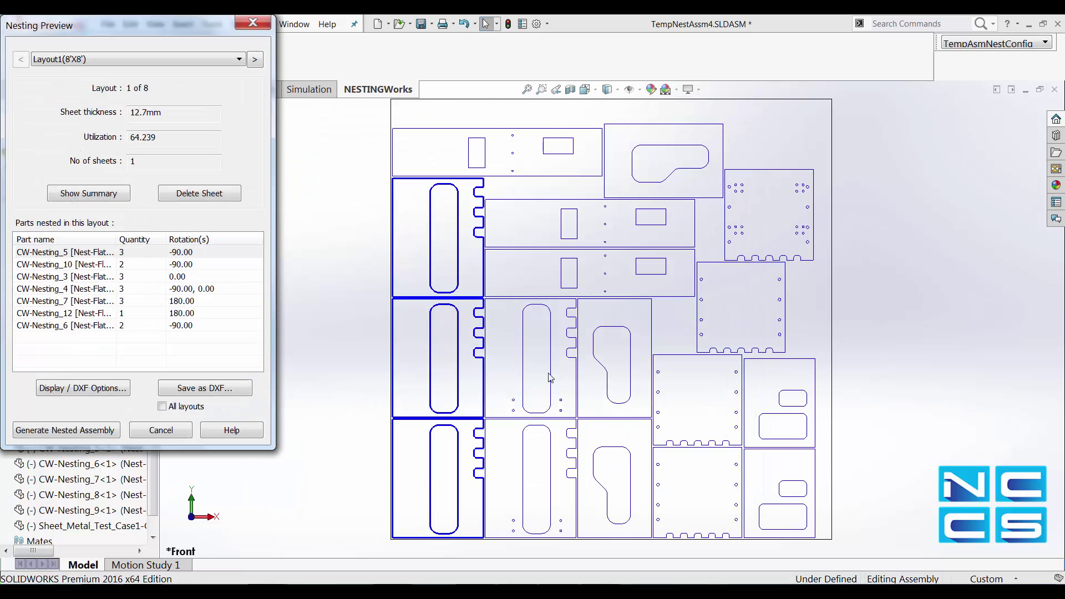
{"action": "left_click", "coordinate": [210, 62]}
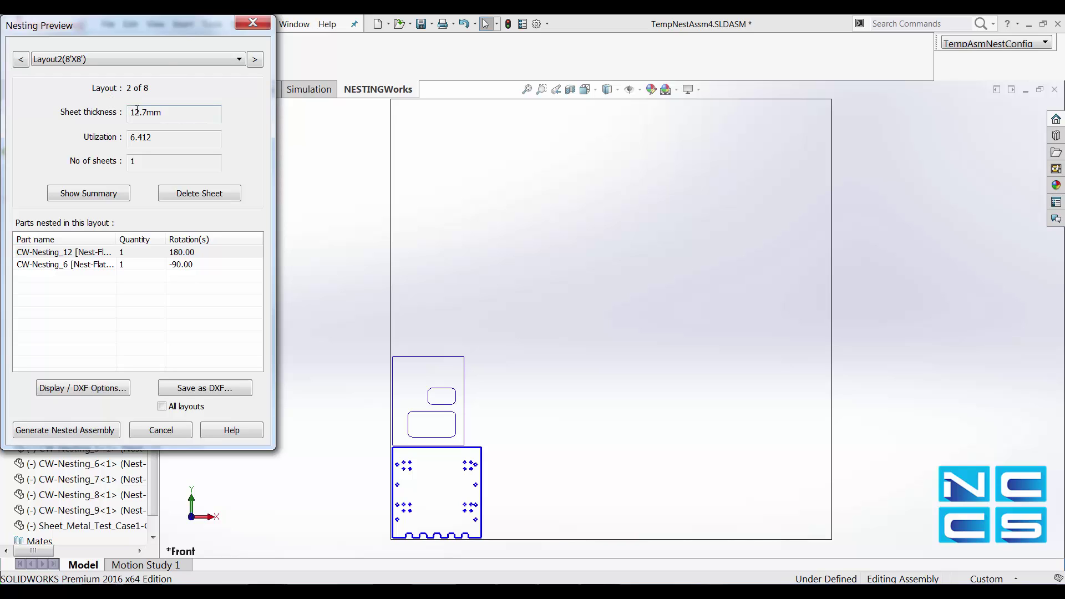
{"action": "left_click", "coordinate": [166, 62]}
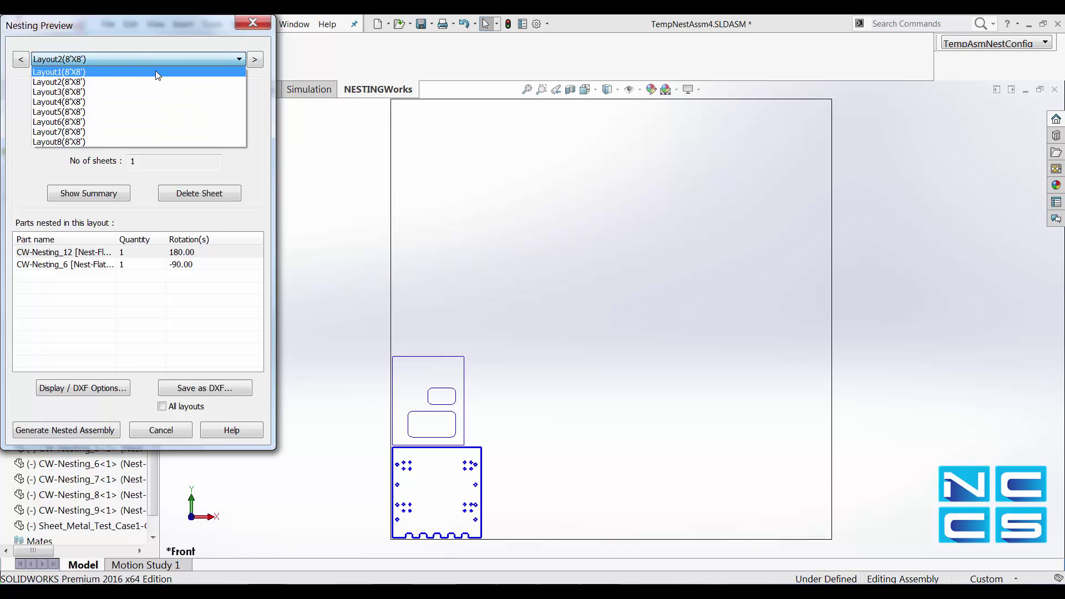
{"action": "left_click", "coordinate": [155, 73]}
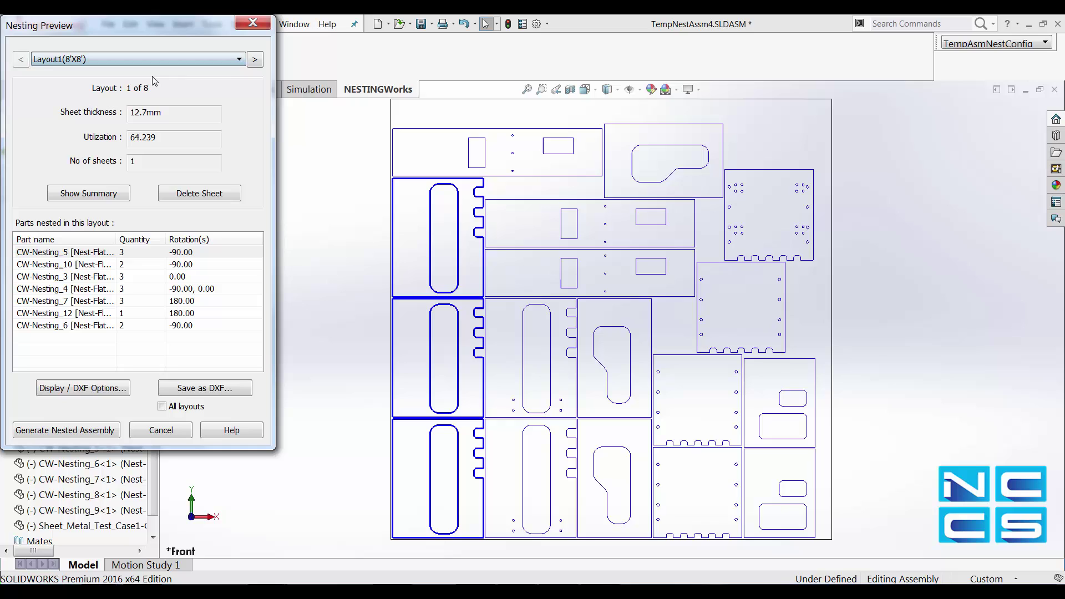
{"action": "left_click", "coordinate": [176, 59]}
{"action": "left_click", "coordinate": [176, 59]}
{"action": "left_click", "coordinate": [177, 57]}
{"action": "left_click", "coordinate": [176, 57]}
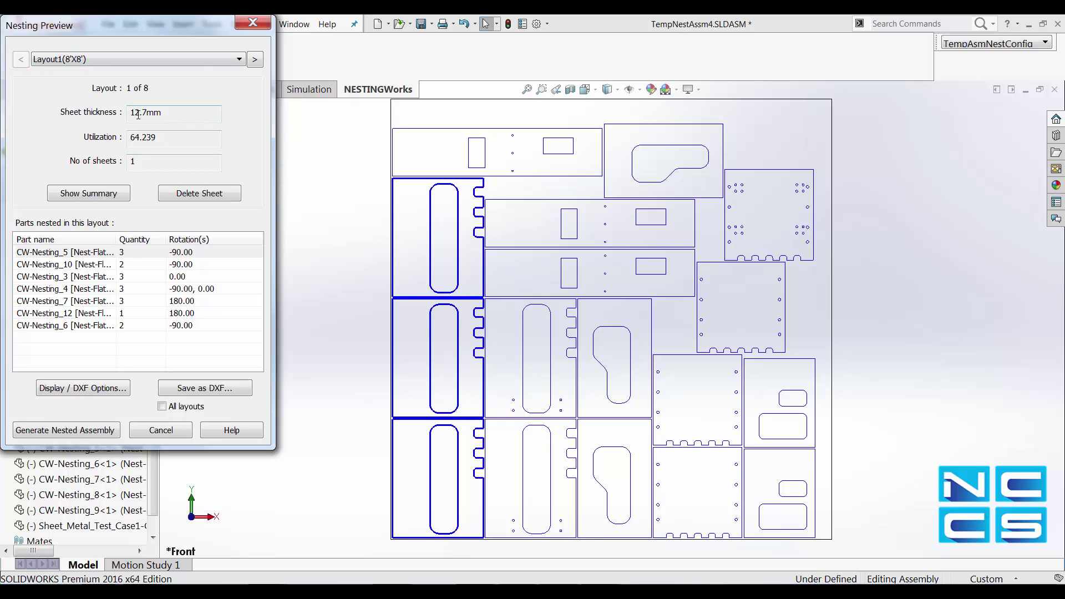
Step: Examine the sheet thickness, utilization and nested parts of layouts 2 through 8
{"action": "left_click", "coordinate": [203, 61]}
{"action": "left_click", "coordinate": [178, 93]}
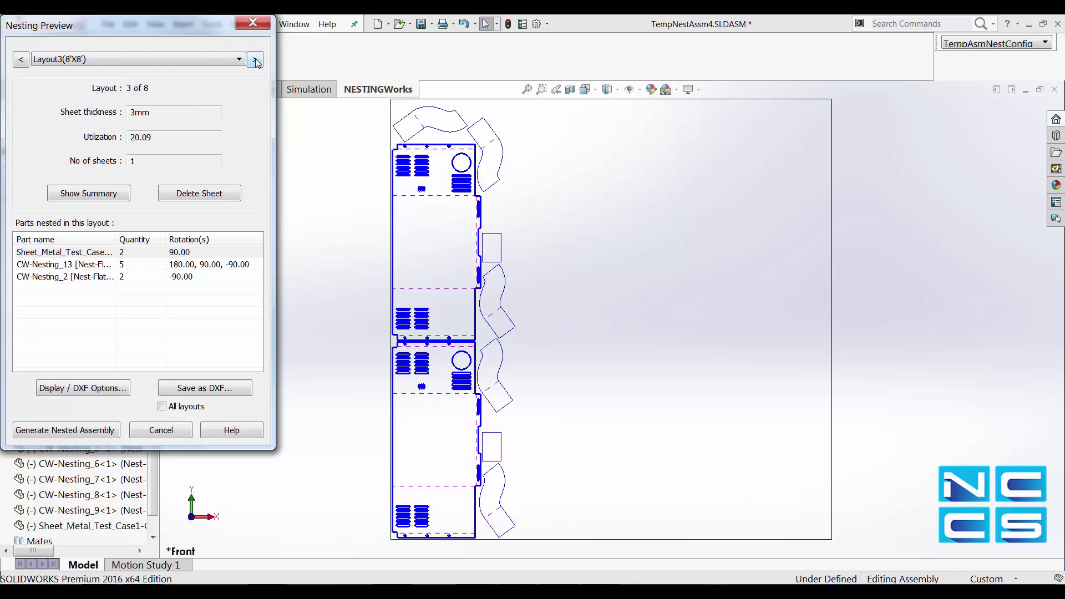
{"action": "left_click", "coordinate": [218, 61]}
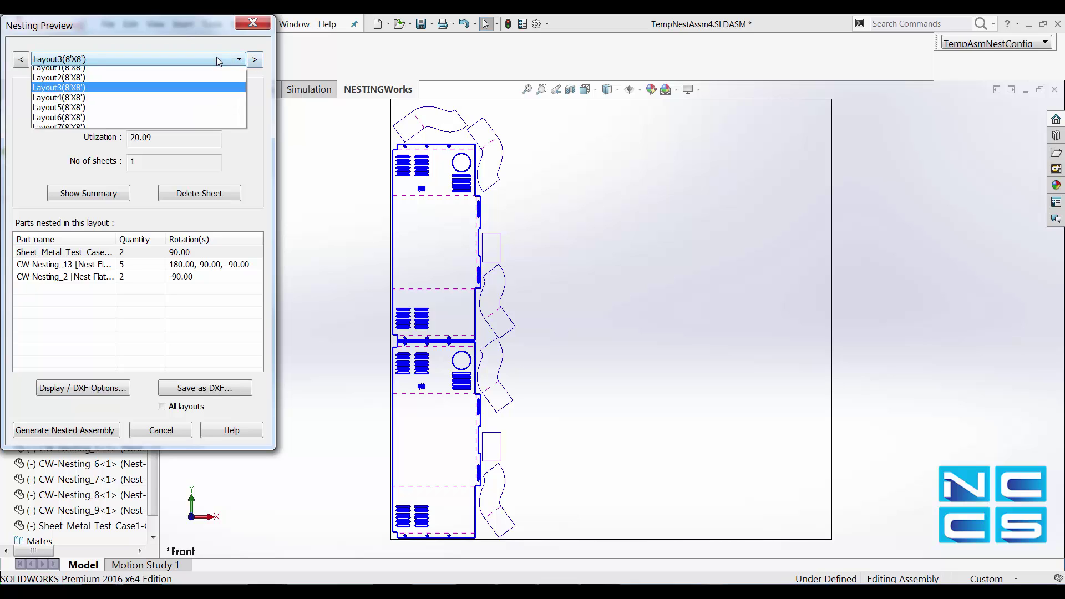
{"action": "left_click", "coordinate": [172, 99]}
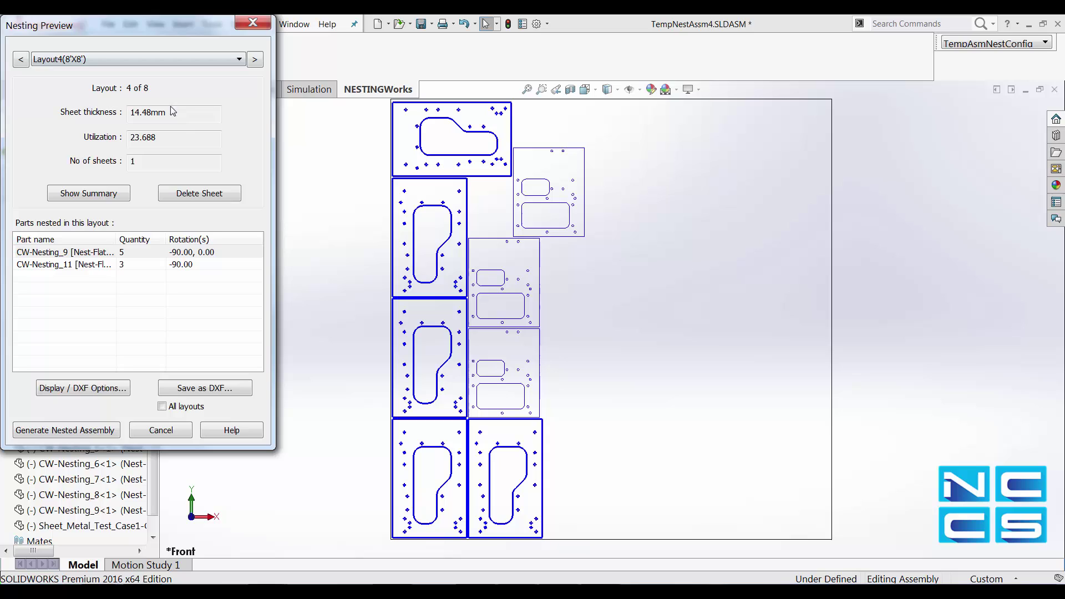
{"action": "left_click", "coordinate": [255, 59]}
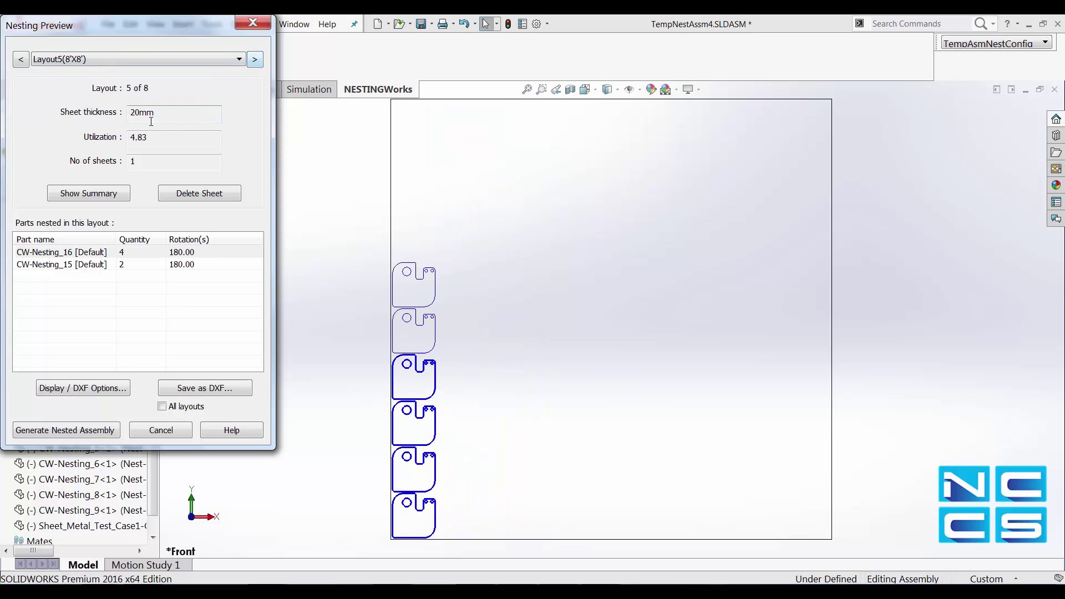
{"action": "left_click", "coordinate": [255, 61]}
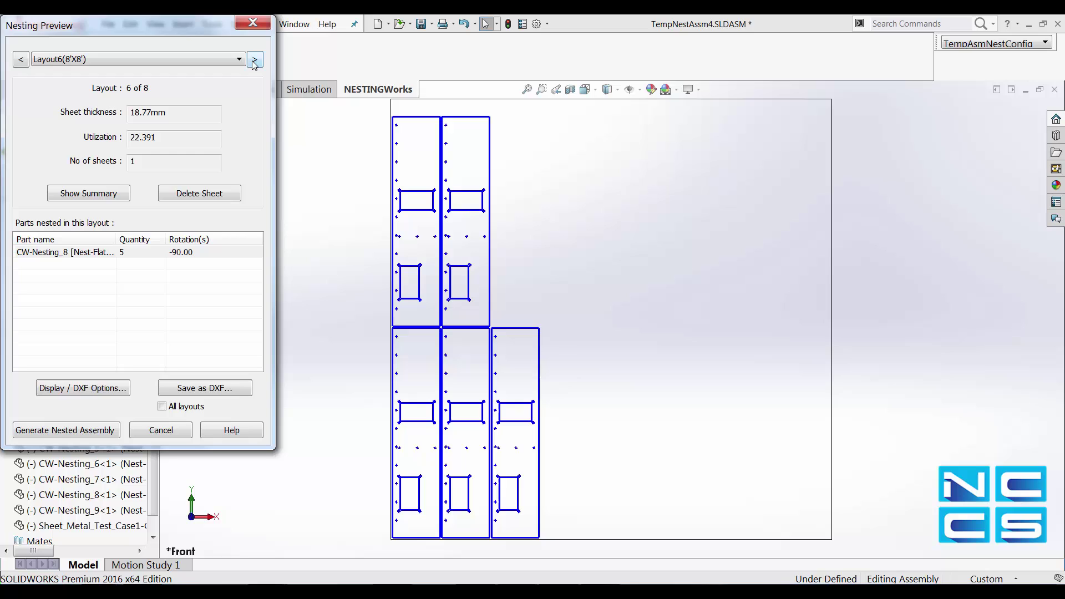
{"action": "left_click", "coordinate": [255, 66]}
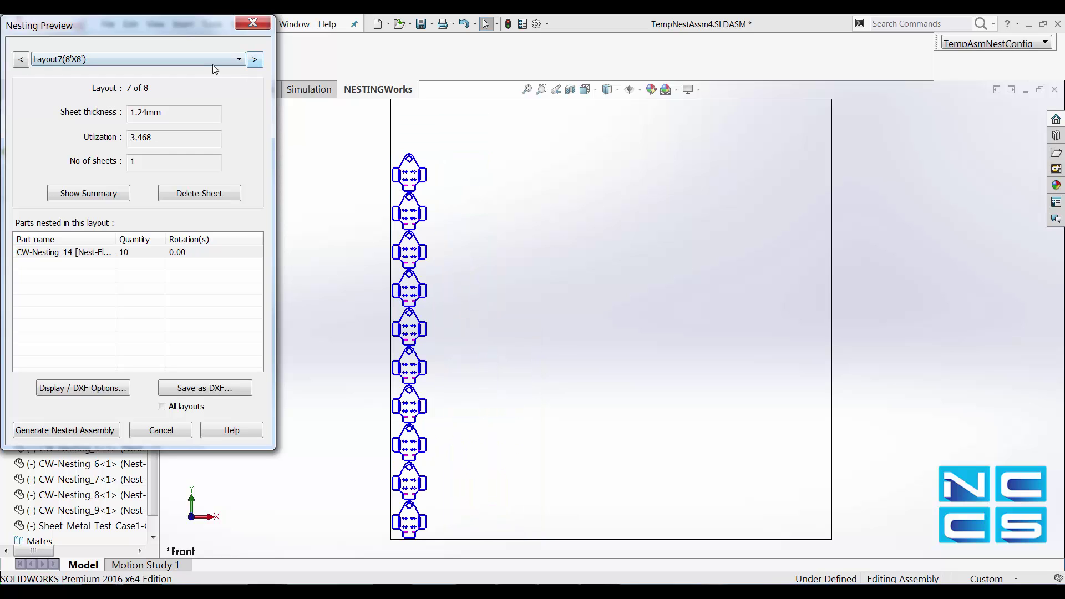
{"action": "left_click", "coordinate": [255, 60]}
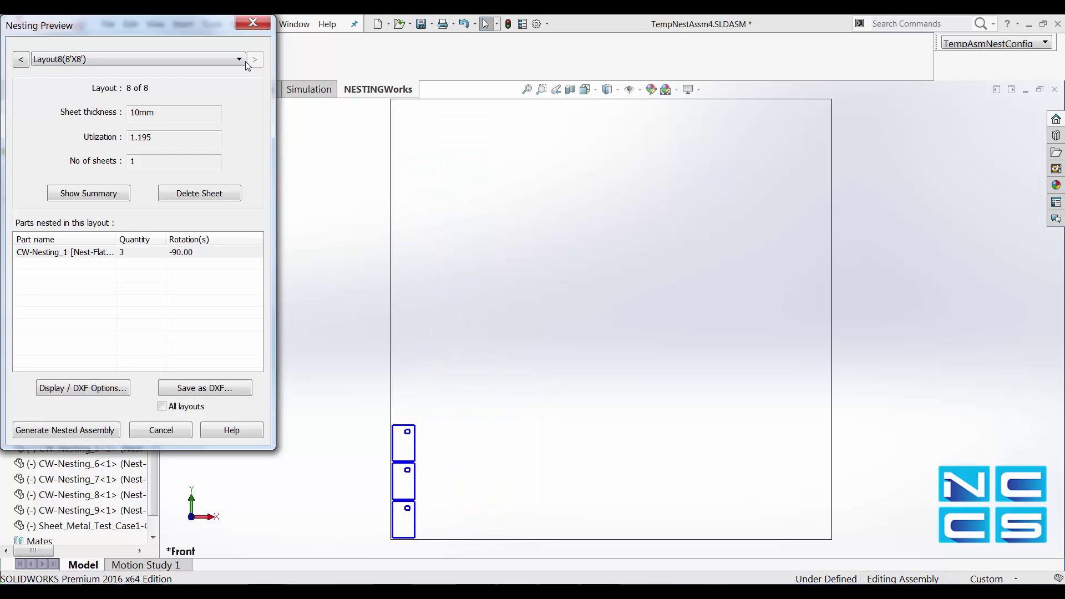
{"action": "left_click", "coordinate": [239, 59]}
{"action": "left_click", "coordinate": [183, 82]}
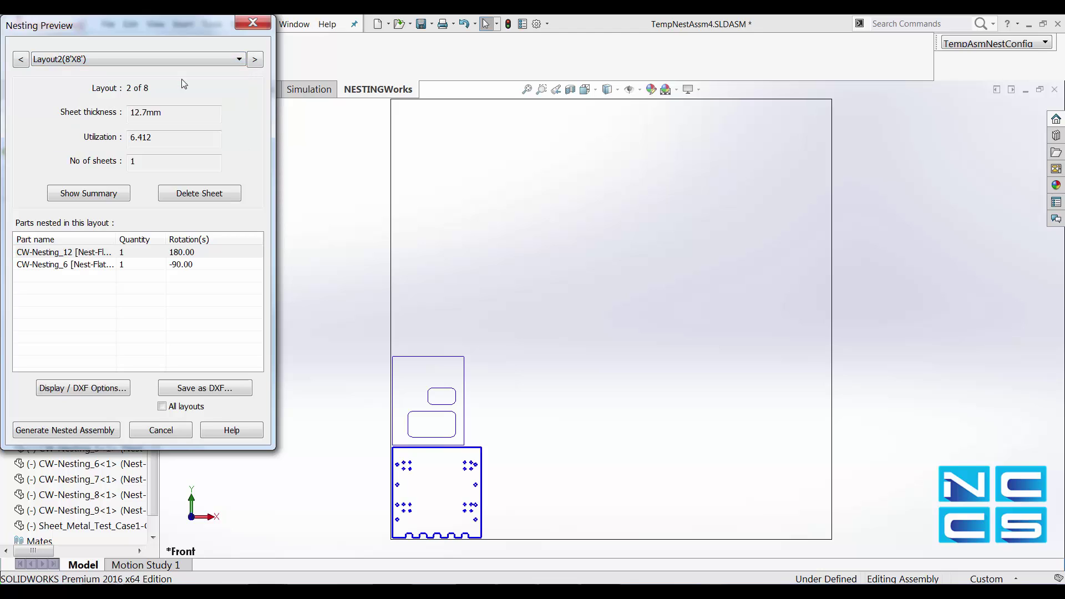
Step: Export Layout1(8'X8') as the DXF file NestAssm-TempNestAssm4.dxf in the Parts folder
{"action": "left_click", "coordinate": [179, 59]}
{"action": "left_click", "coordinate": [175, 73]}
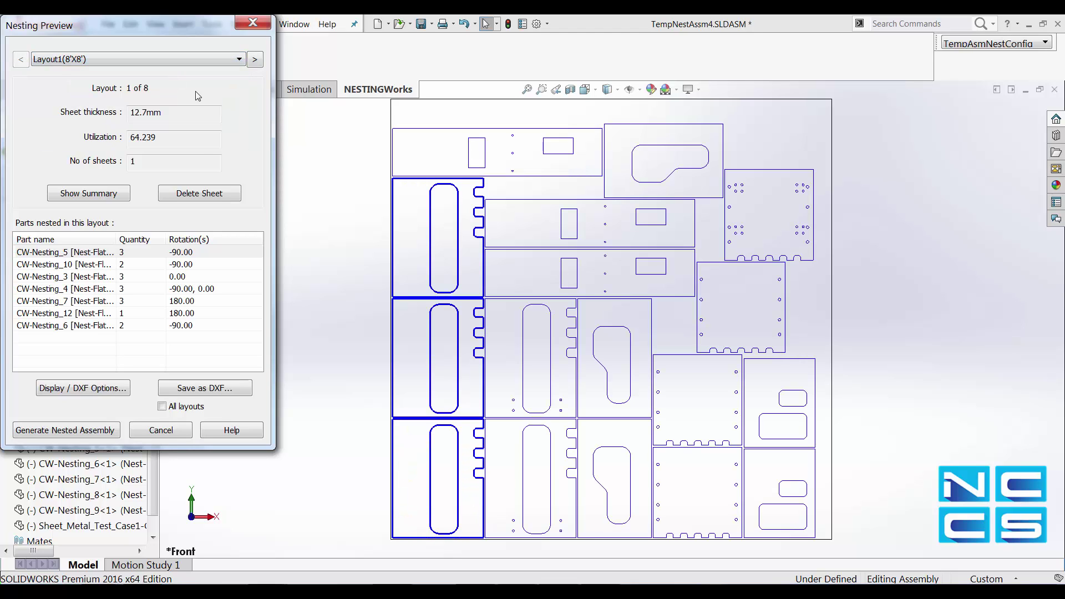
{"action": "left_click", "coordinate": [237, 388]}
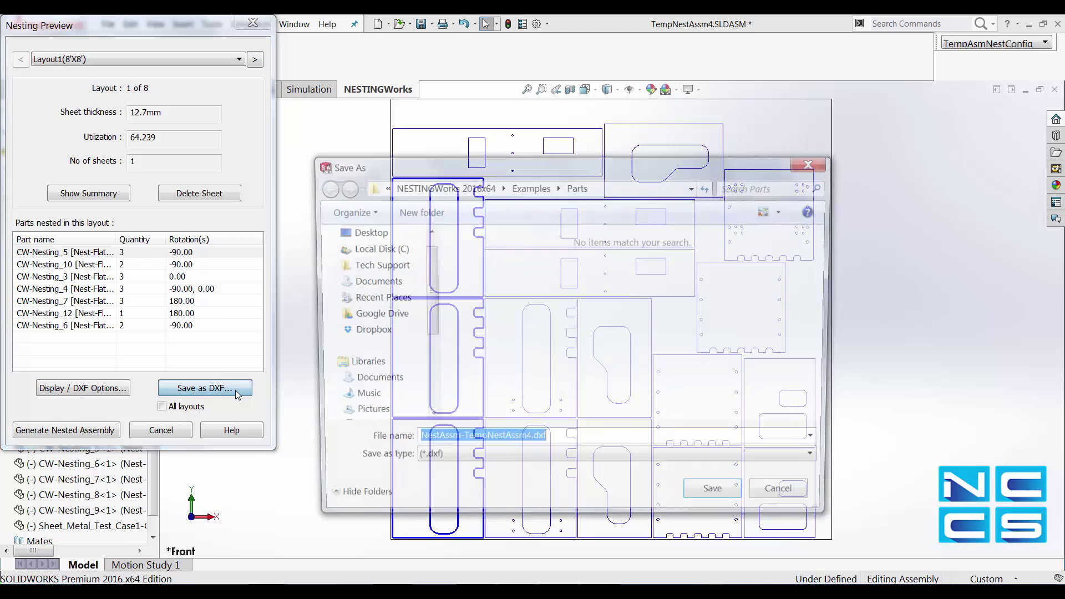
{"action": "left_click", "coordinate": [733, 507]}
{"action": "left_click", "coordinate": [658, 369]}
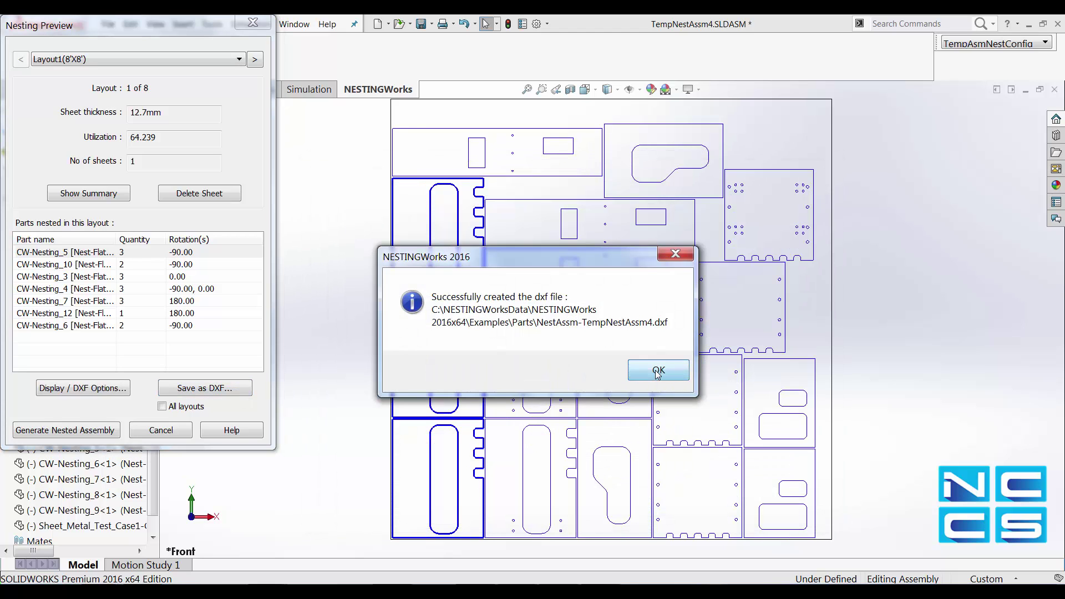